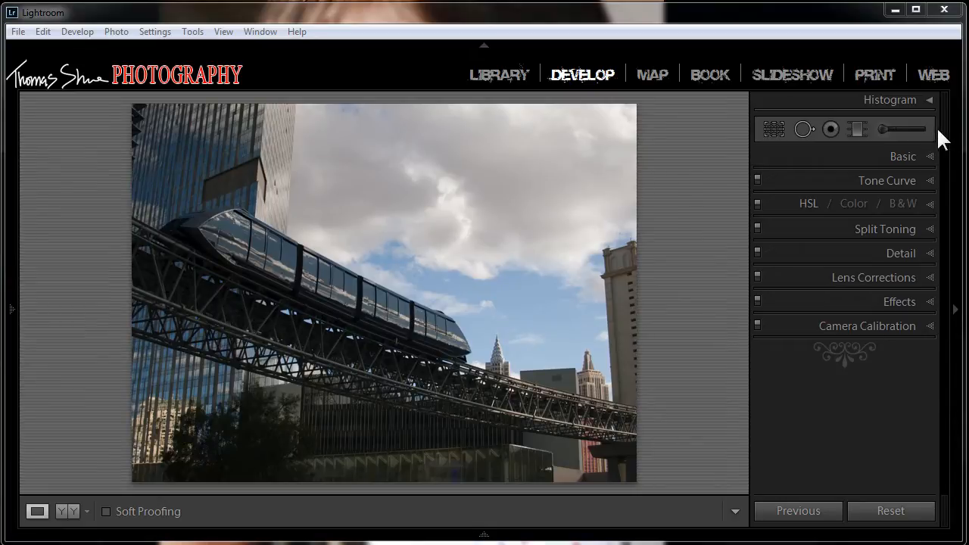
Step: Try the region tone curve with Highlights +50, Darks +28 and Shadows +68, and reset the photo's adjustments
left_click(928, 180)
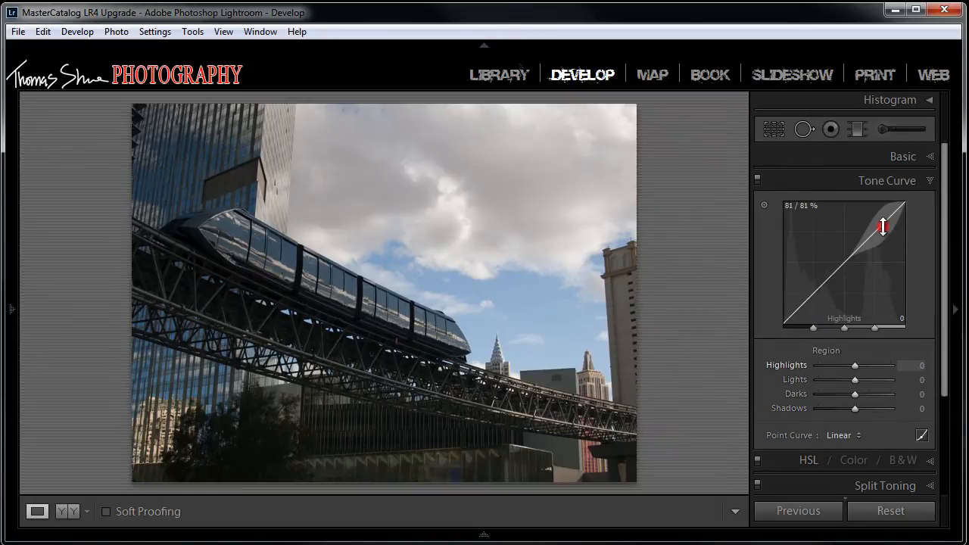
left_click_drag(881, 225, 873, 187)
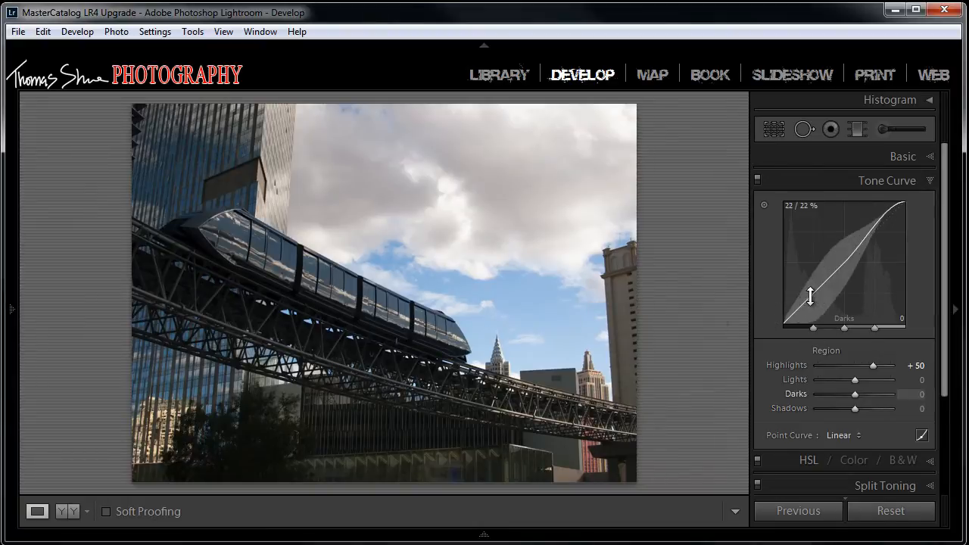
left_click_drag(801, 304, 798, 249)
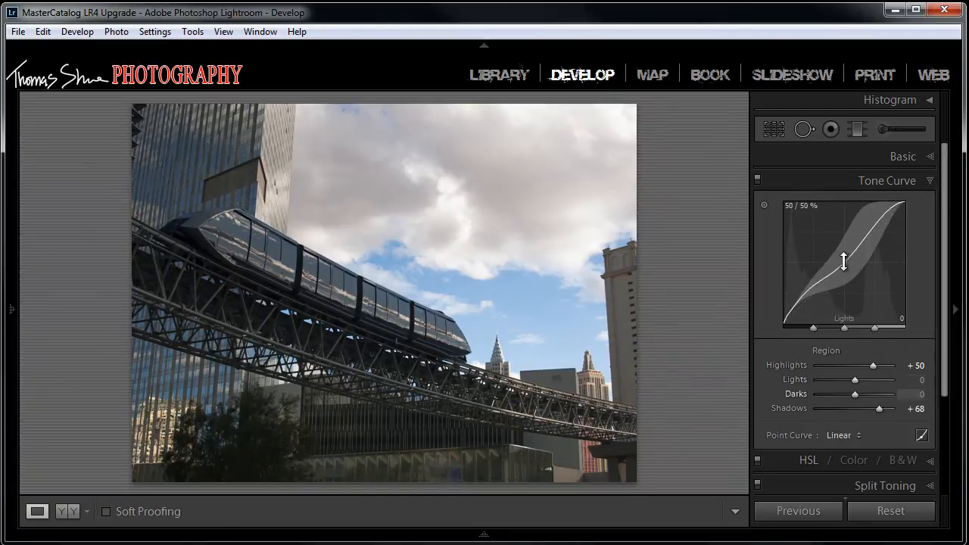
mouse_move(846, 263)
left_mouse_down()
mouse_move(848, 307)
mouse_move(843, 232)
mouse_move(842, 265)
left_mouse_up()
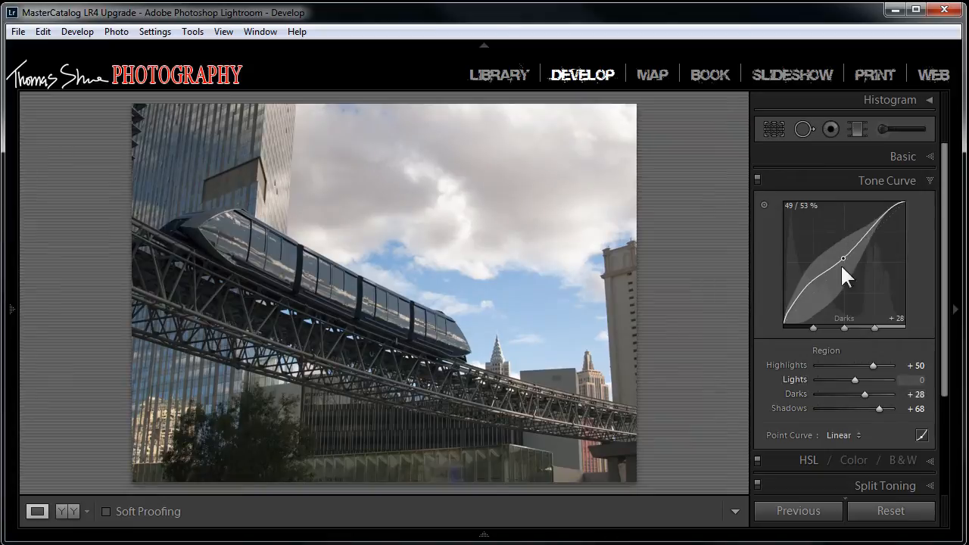
left_click(879, 510)
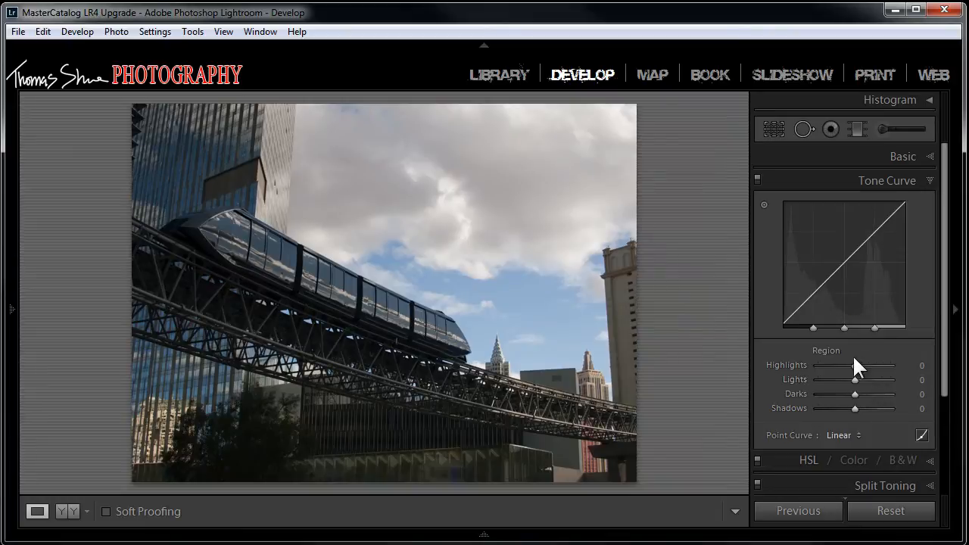
Step: Use the tone curve's targeted adjustment on the photo to raise Shadows to +100 from the dark trackwork and lower Lights to -52 from the sky
left_click(764, 204)
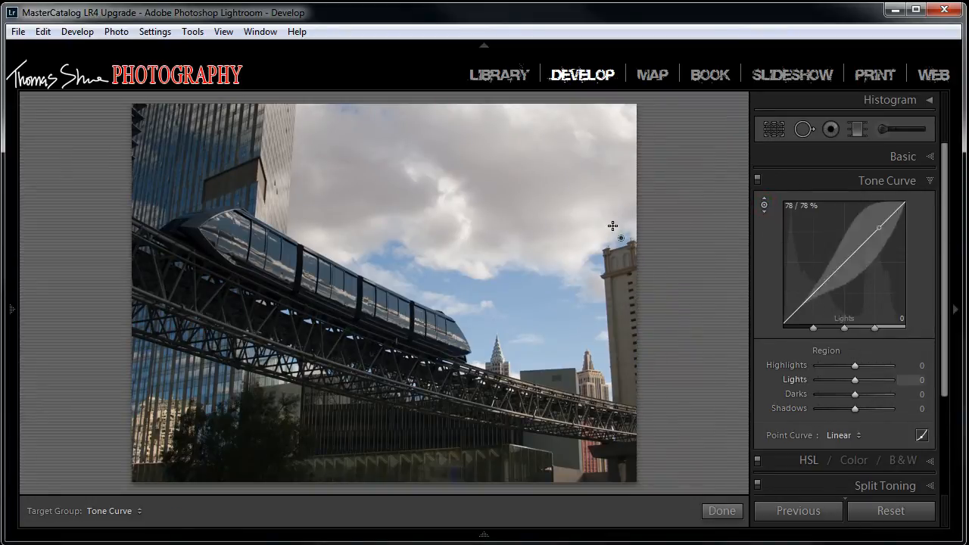
left_click(233, 310)
left_click_drag(234, 311, 234, 227)
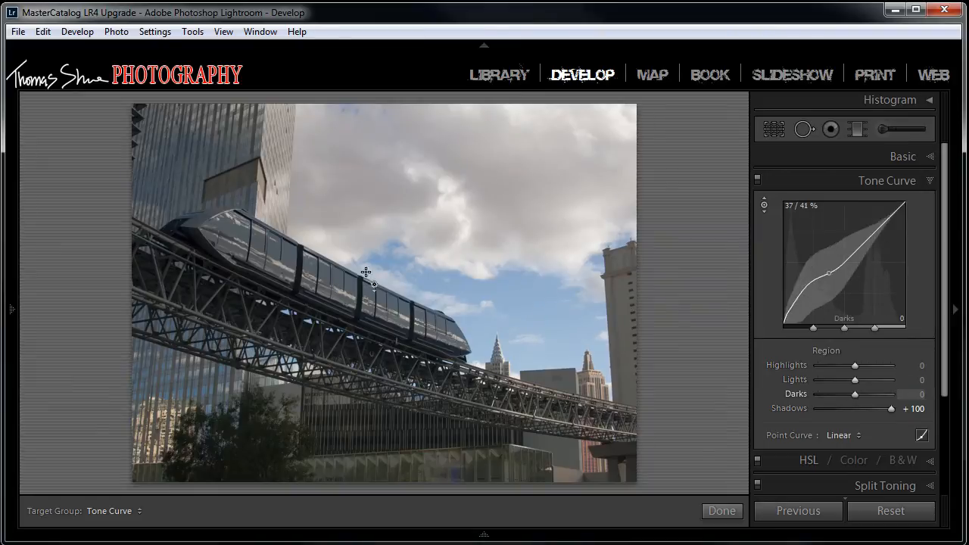
left_click(520, 282)
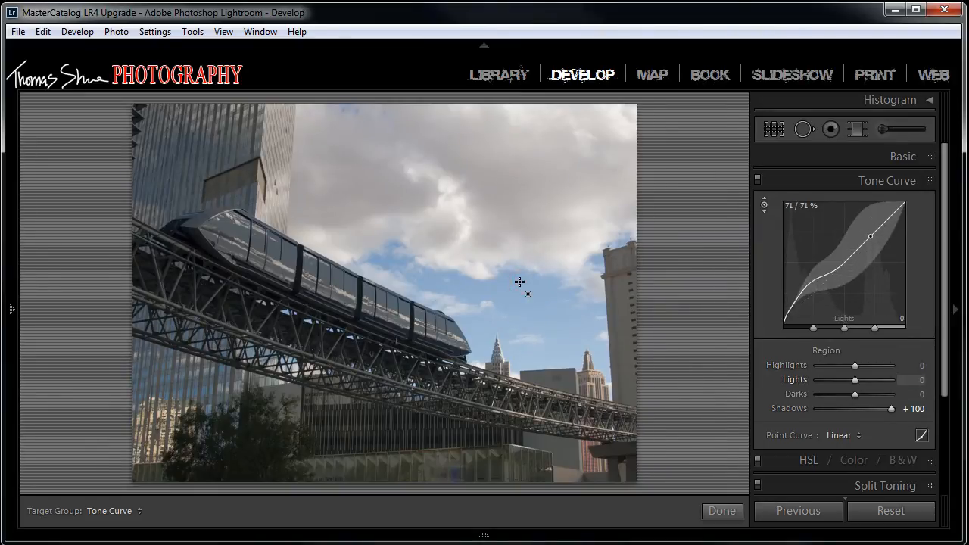
left_click_drag(520, 282, 521, 322)
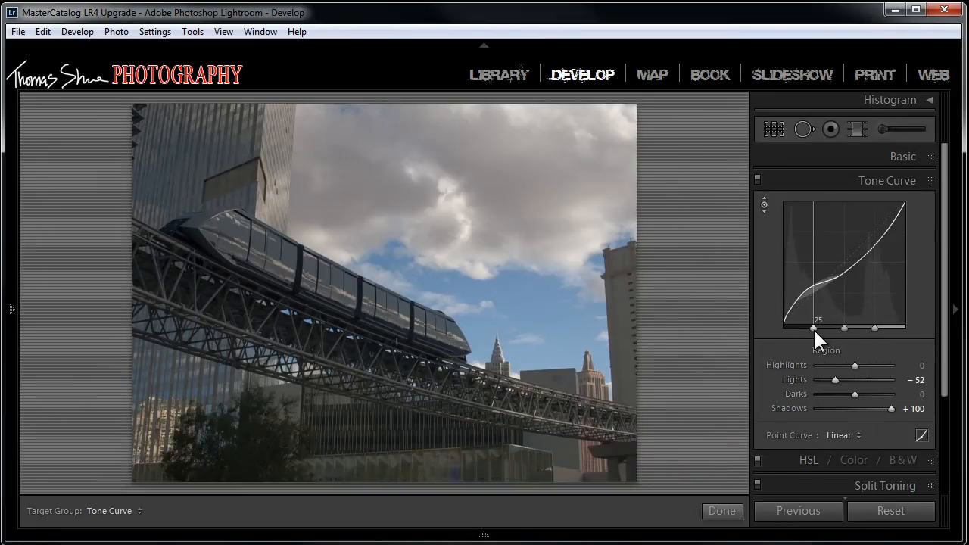
Step: Shift the tone curve's shadow and midtone region split points toward the darker tones
left_click_drag(813, 328, 786, 330)
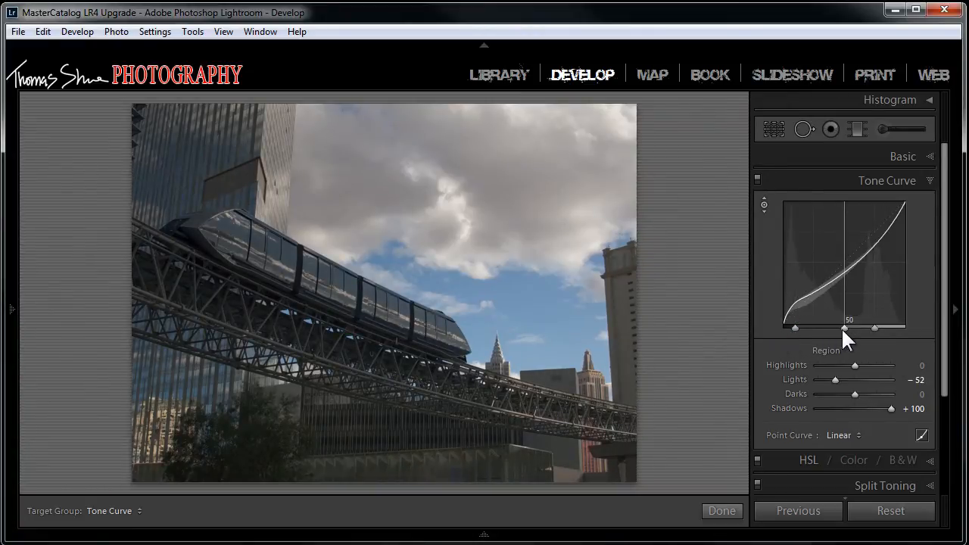
mouse_move(843, 327)
left_mouse_down()
mouse_move(816, 329)
mouse_move(859, 328)
mouse_move(804, 329)
mouse_move(853, 328)
mouse_move(812, 329)
mouse_move(828, 329)
left_mouse_up()
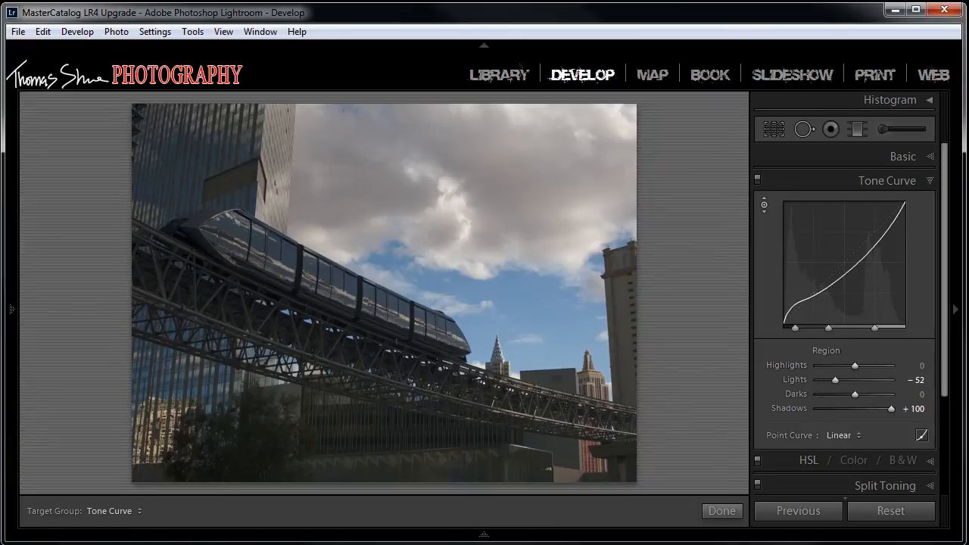
Step: Try a Clarity of +33 in the basic adjustments, and reset all of the photo's develop settings
left_click(931, 157)
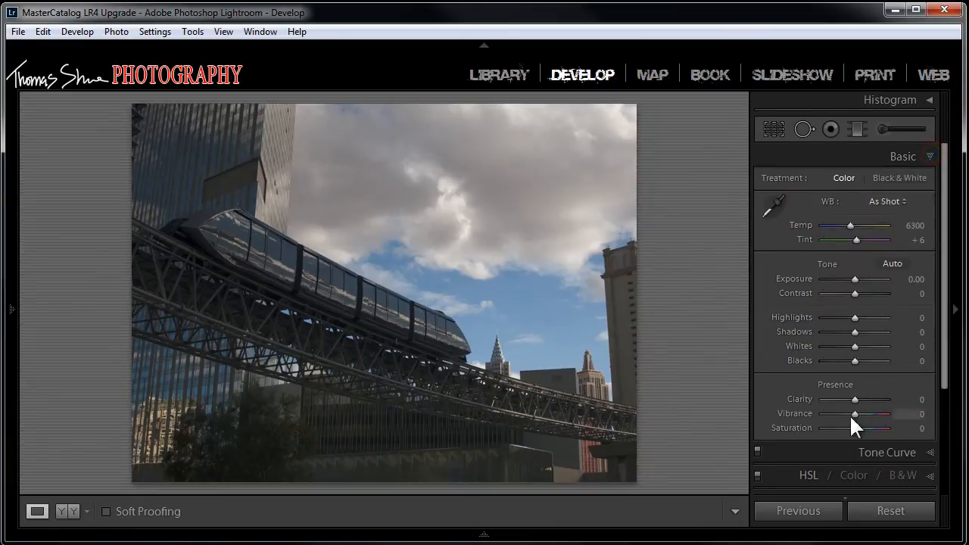
mouse_move(854, 397)
left_mouse_down()
mouse_move(875, 393)
mouse_move(864, 397)
left_mouse_up()
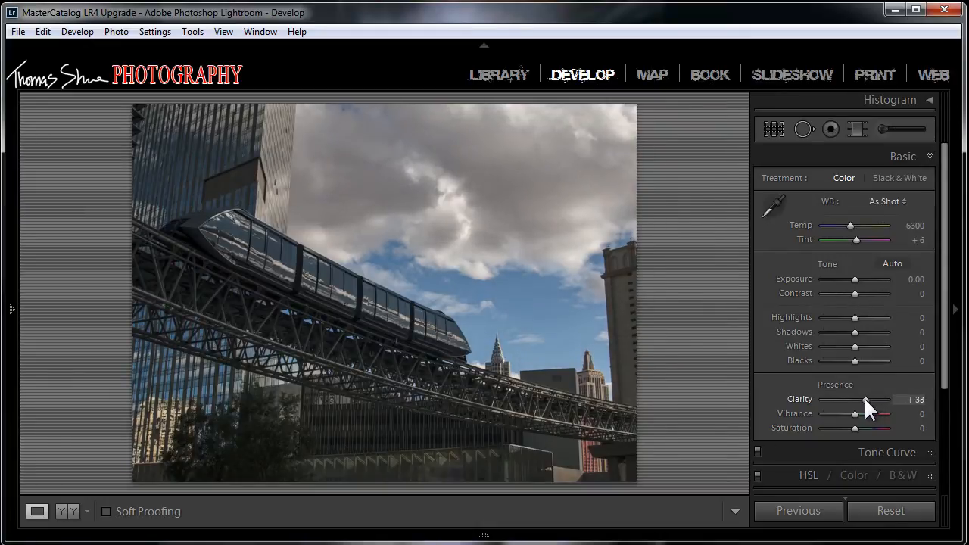
double_click(802, 396)
left_click(884, 515)
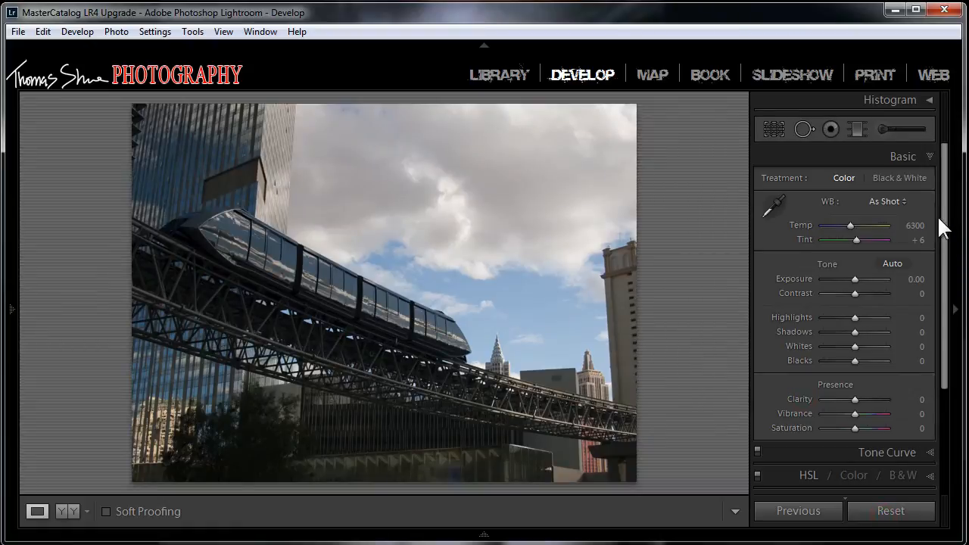
Step: Show the tone curve settings again and switch the curve to point curve editing
left_click(929, 452)
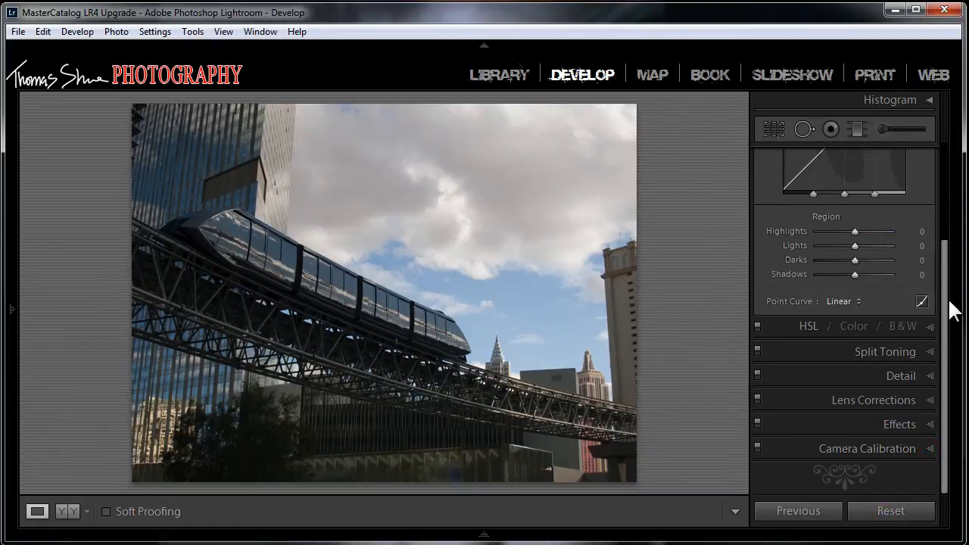
left_click_drag(944, 303, 942, 220)
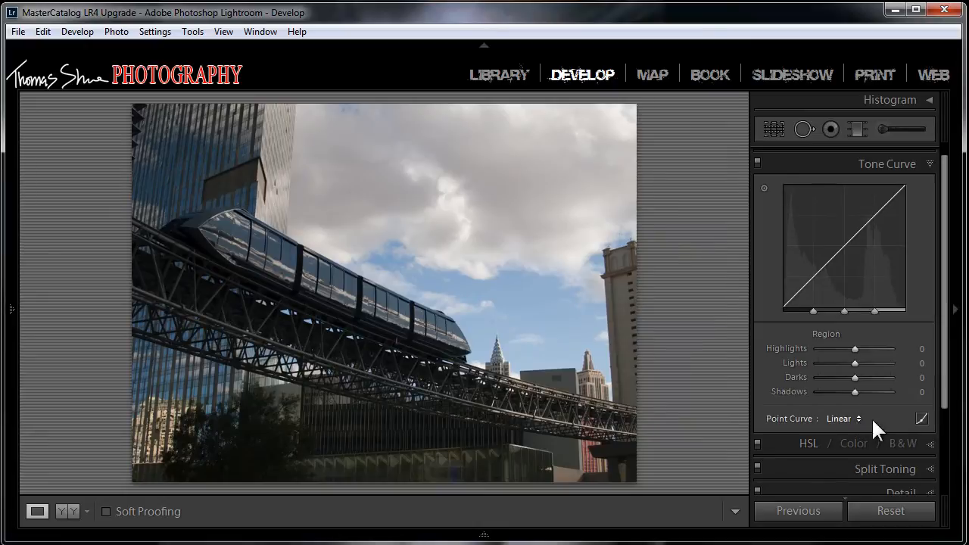
left_click(921, 418)
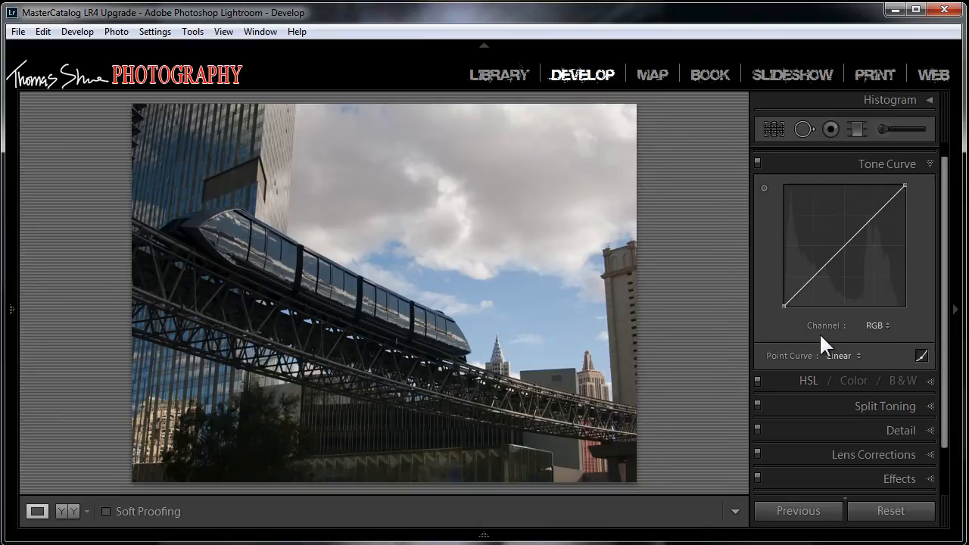
Step: Shape the Blue channel's curve by lowering a point in the highlights and raising a point in the shadows
left_click(886, 326)
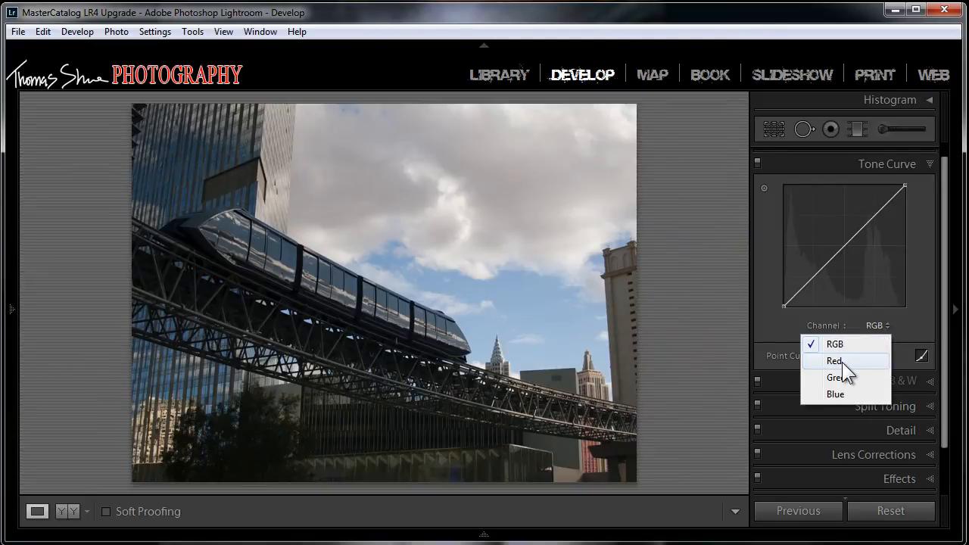
left_click(835, 394)
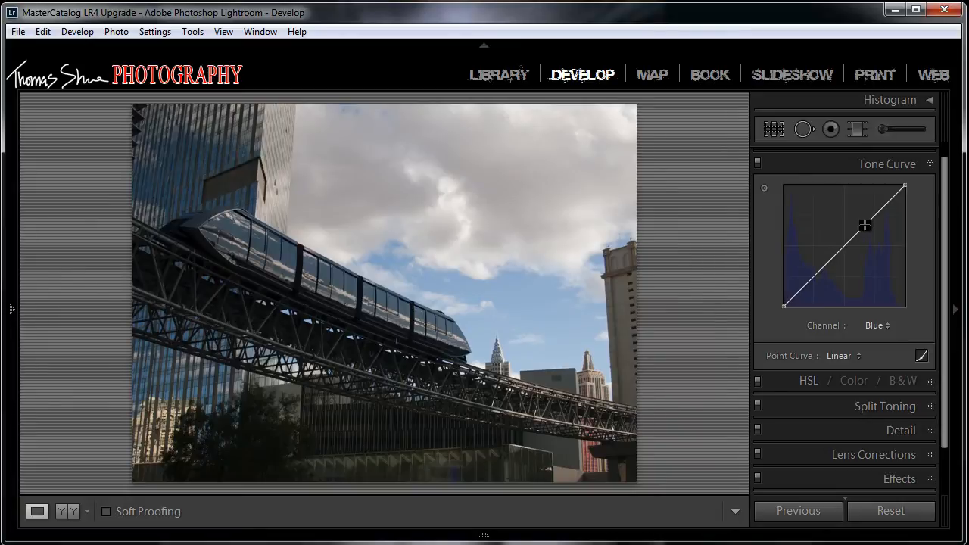
left_click_drag(865, 225, 864, 216)
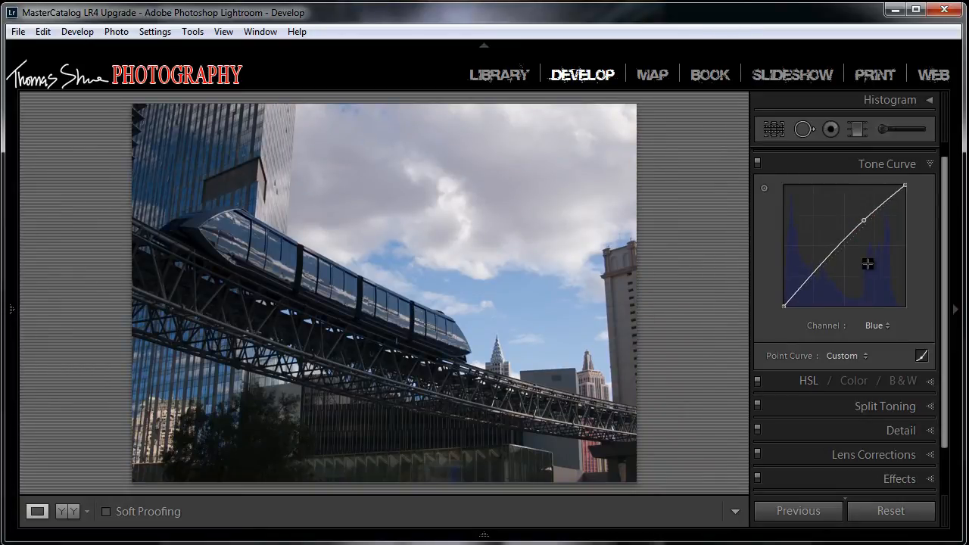
mouse_move(866, 220)
left_mouse_down()
mouse_move(873, 246)
mouse_move(875, 221)
left_mouse_up()
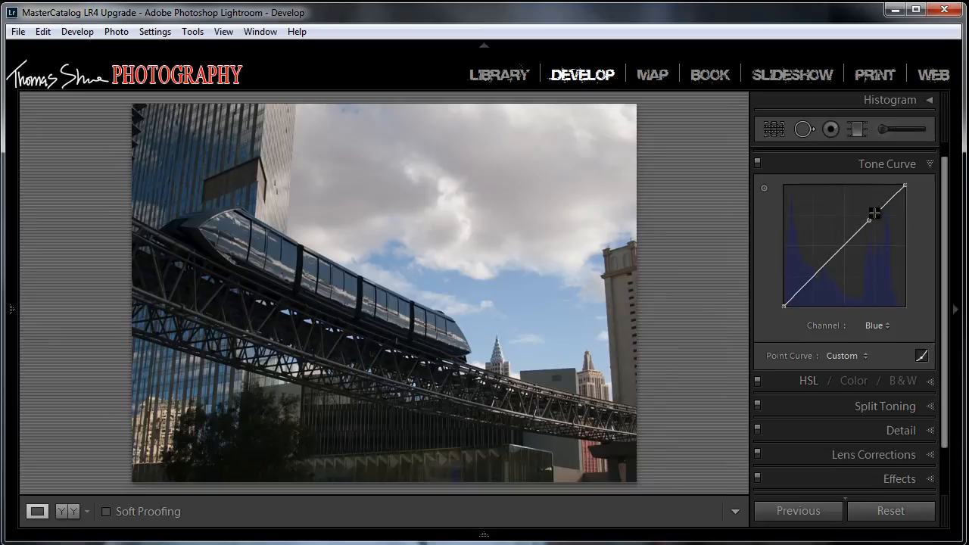
left_click_drag(870, 218, 893, 211)
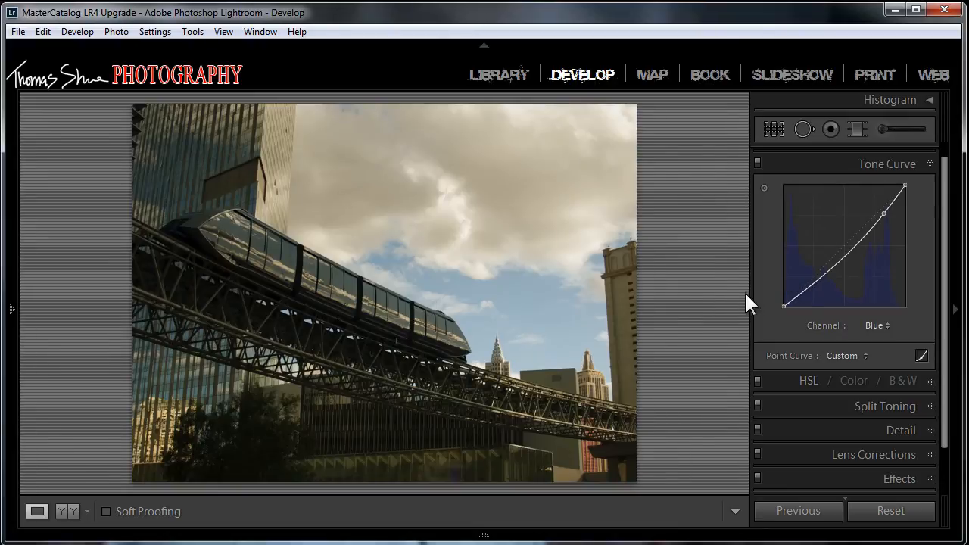
left_click(806, 290)
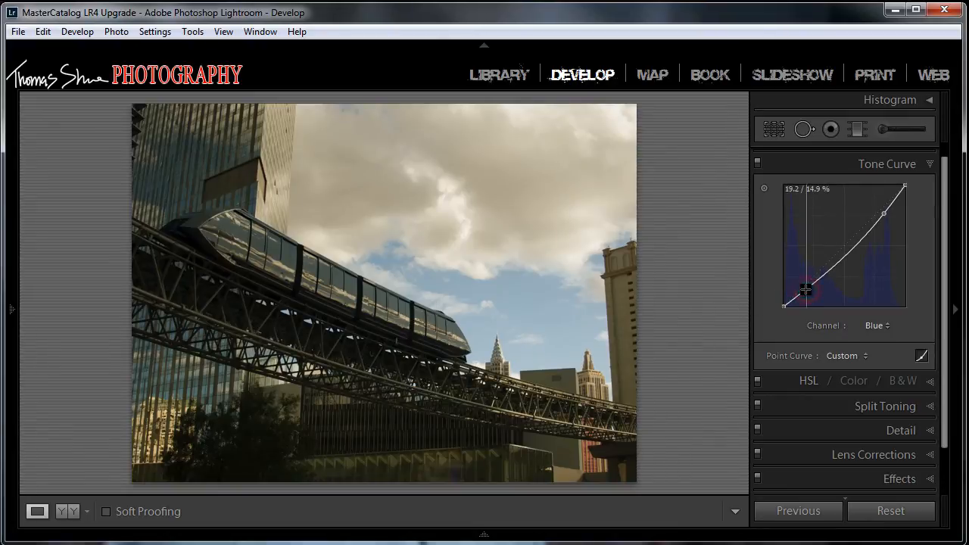
left_click_drag(807, 290, 805, 270)
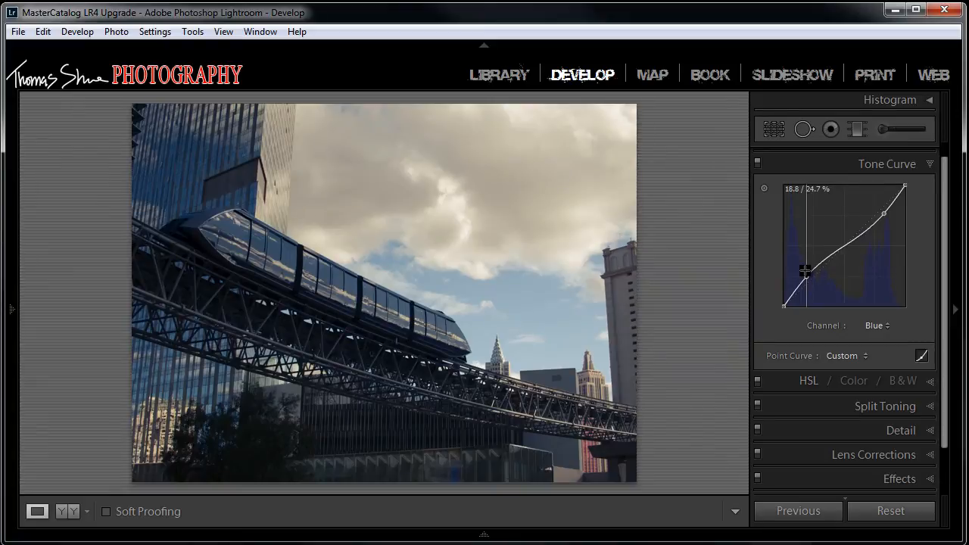
Step: Shape the Green channel's curve by lowering the midtones and raising one point in the highlights and one in the shadows
left_click(883, 326)
left_click(833, 377)
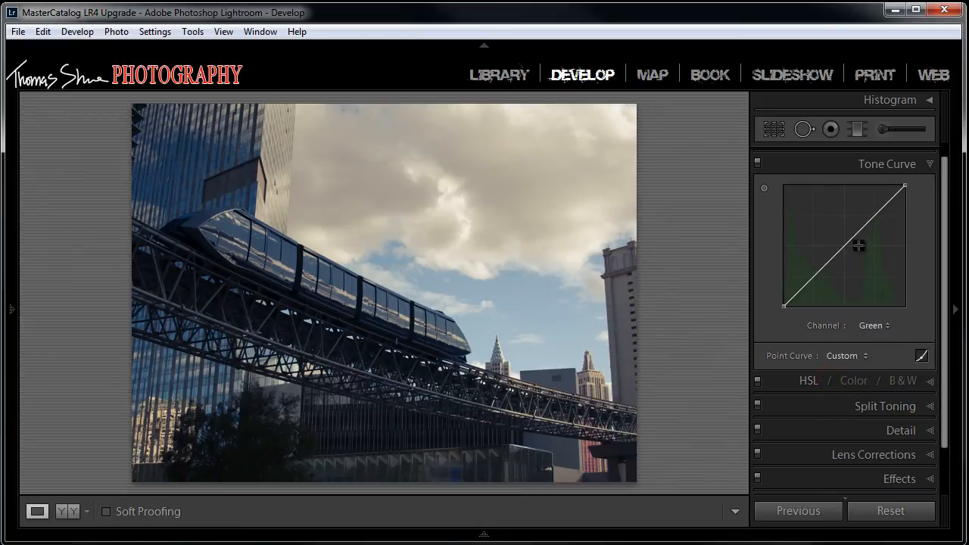
left_click_drag(845, 248, 845, 258)
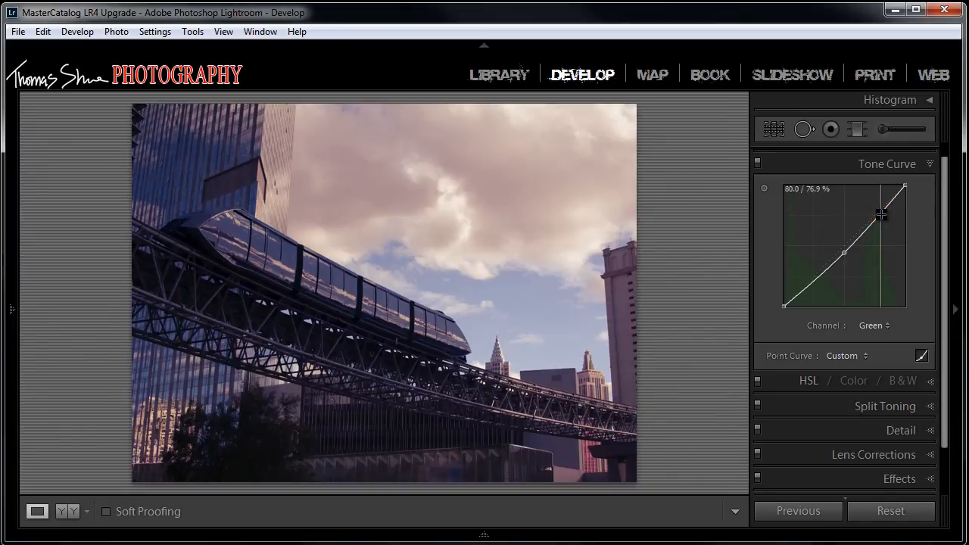
left_click_drag(882, 215, 881, 206)
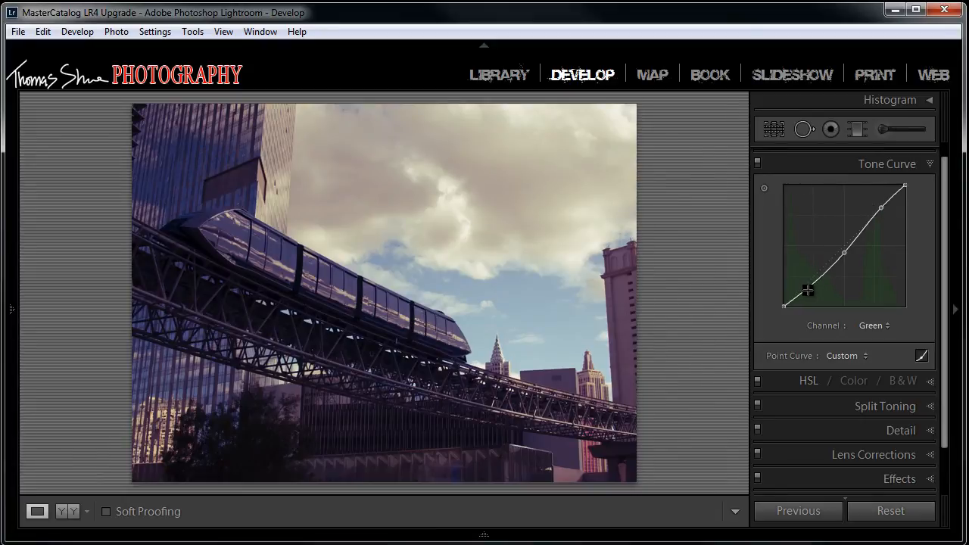
left_click_drag(808, 290, 805, 280)
Step: Add a midtone point at the centre of the Red channel's curve
left_click(882, 327)
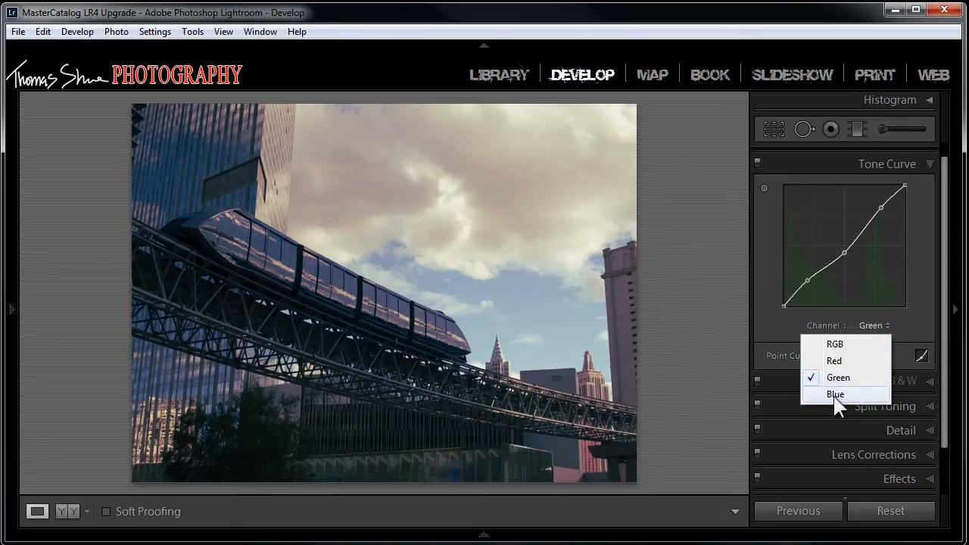
left_click(833, 358)
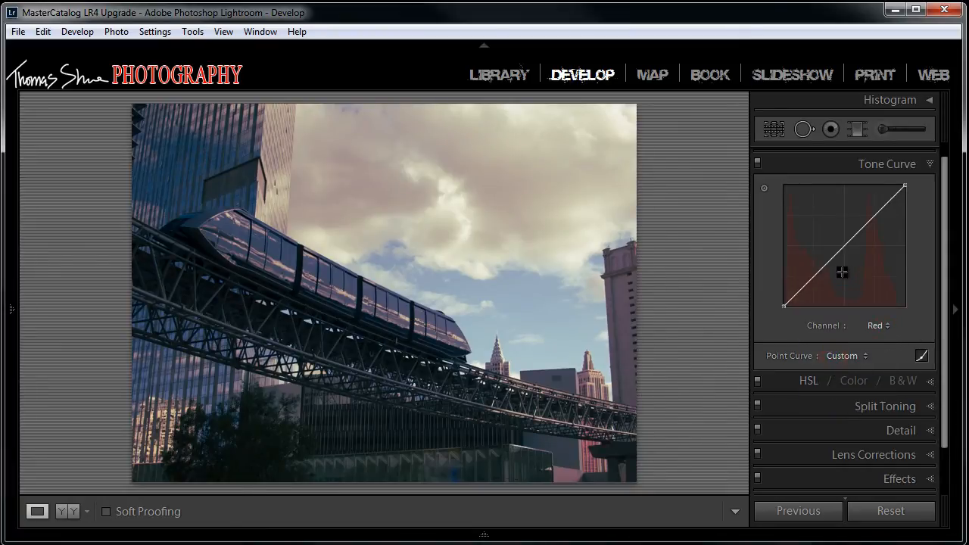
mouse_move(842, 248)
left_mouse_down()
mouse_move(842, 239)
mouse_move(845, 248)
left_mouse_up()
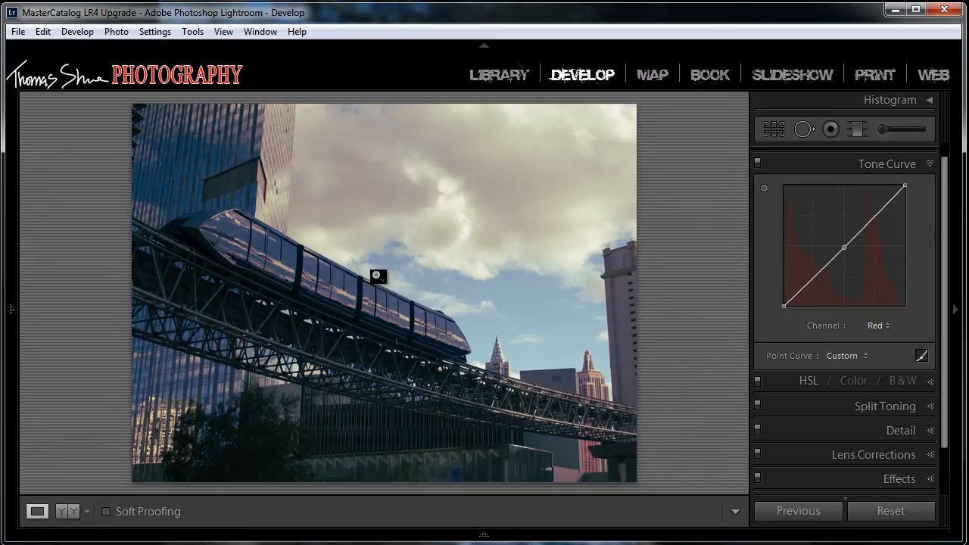
Step: Darken the sky on the RGB channel's point curve using the targeted adjustment tool on the photo
left_click(764, 188)
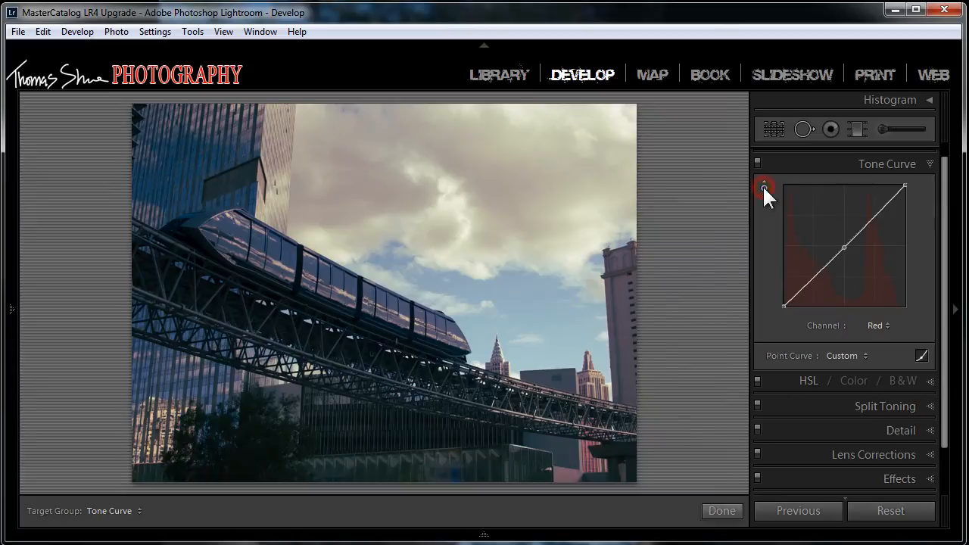
left_click(885, 325)
left_click(836, 344)
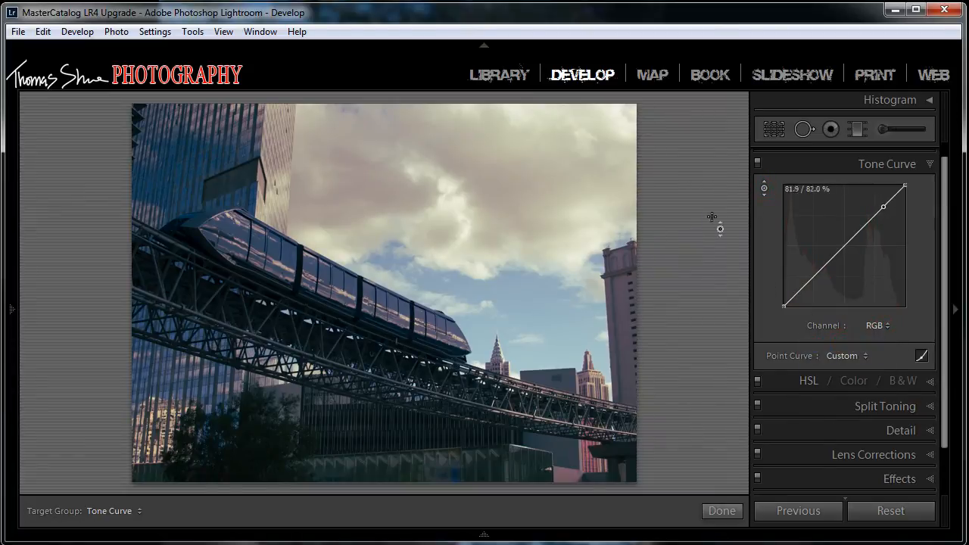
left_click(764, 185)
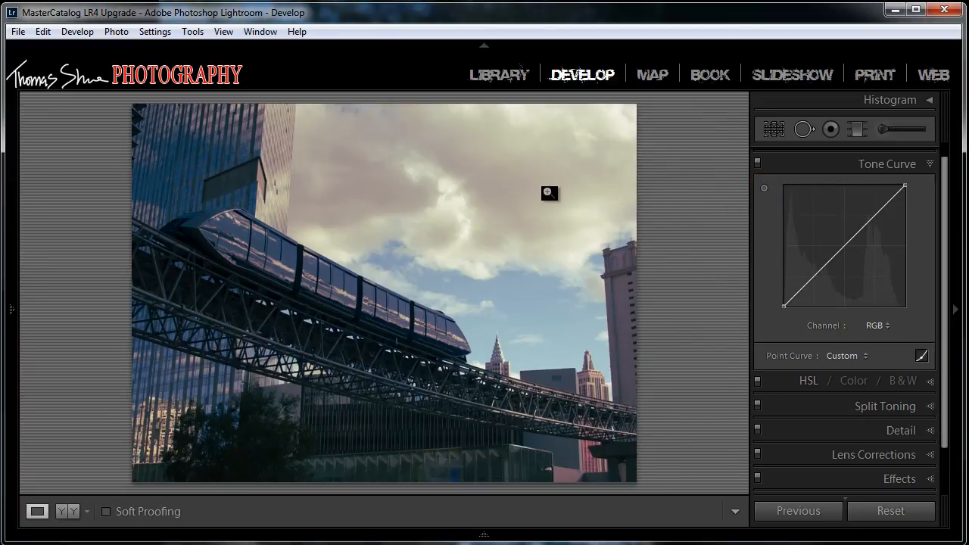
left_click(764, 188)
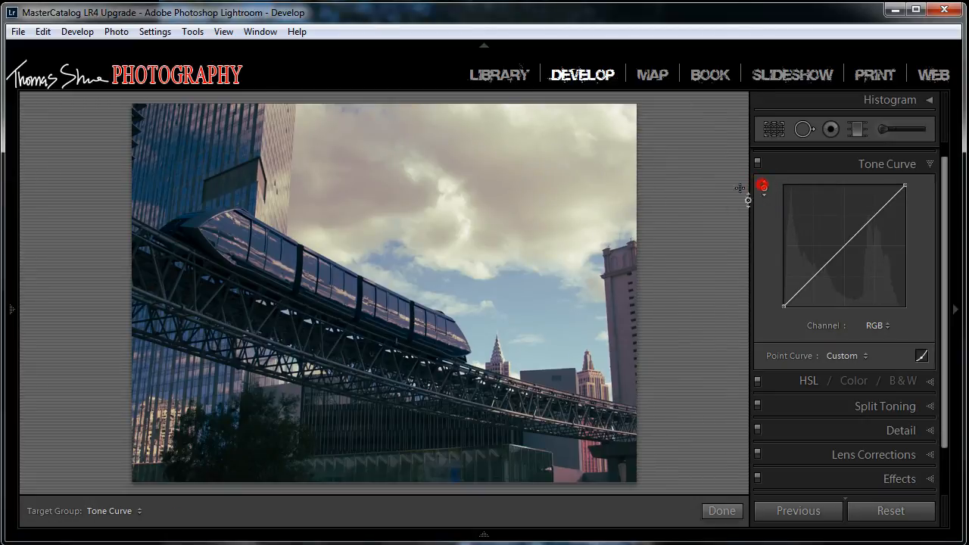
left_click_drag(526, 290, 528, 303)
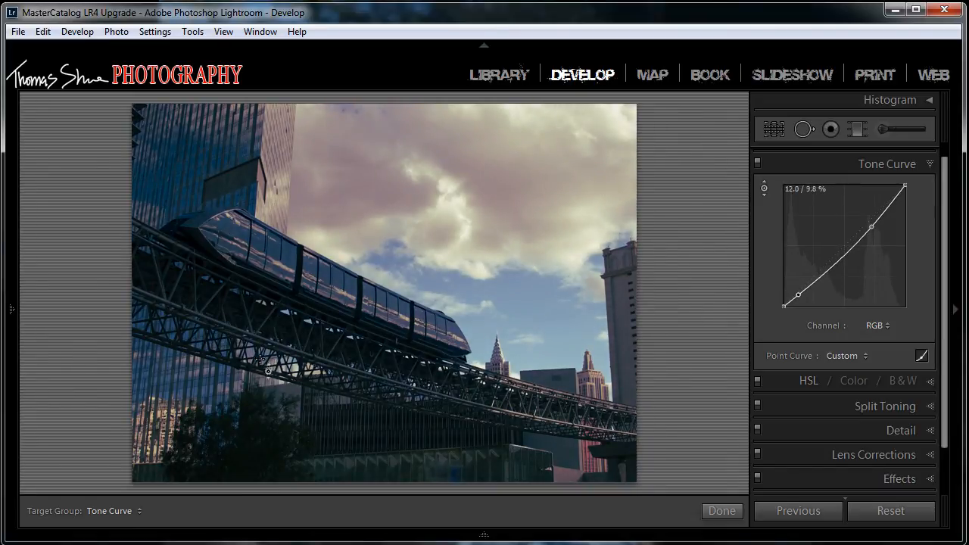
Step: Lift the shadows on the RGB channel's point curve using the targeted adjustment tool on the dark area beneath the monorail track
left_click_drag(252, 325, 252, 310)
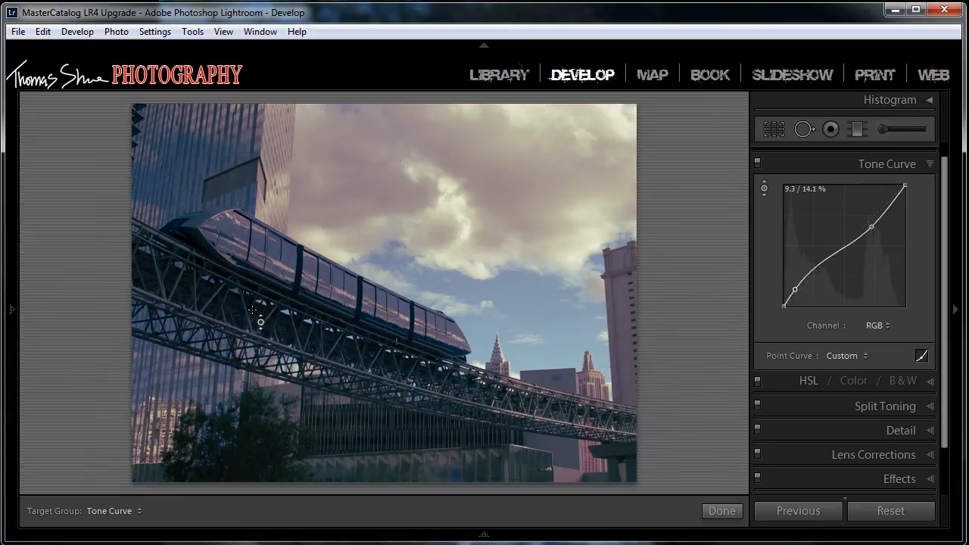
Step: Set the photo's Clarity to +33 and Vibrance to +36 in the Basic adjustments
left_click_drag(948, 325, 944, 206)
left_click(925, 155)
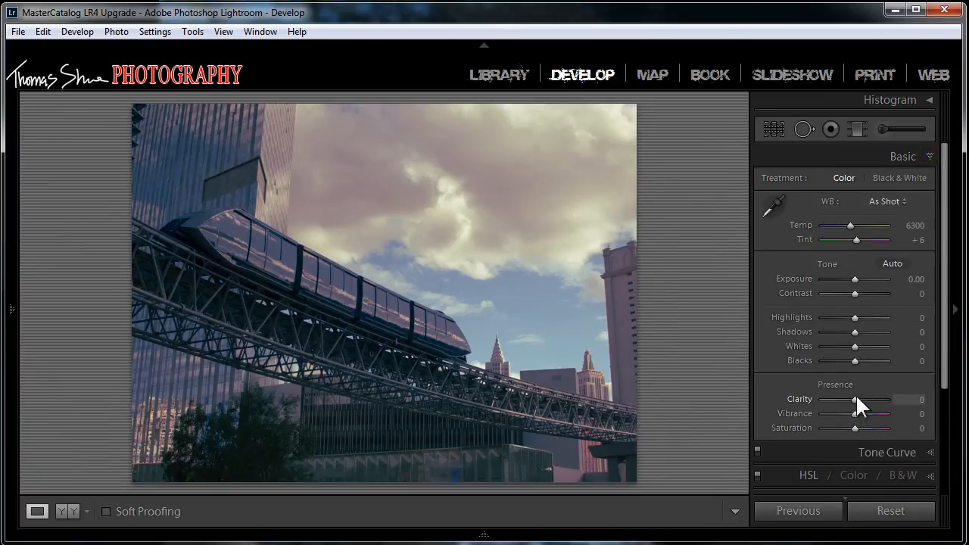
left_click_drag(857, 398, 865, 399)
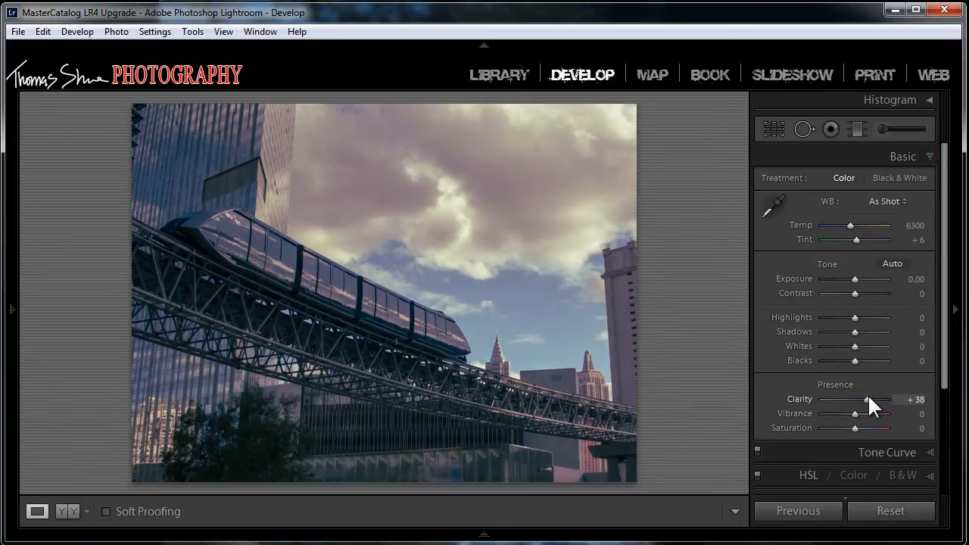
left_click_drag(856, 413, 867, 413)
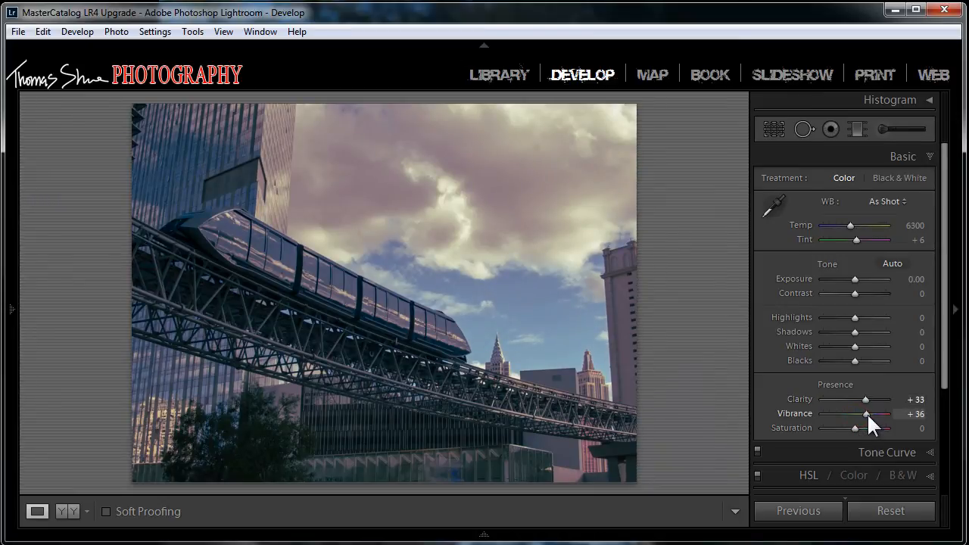
Step: Darken the photo's edges with a Highlight Priority post-crop vignette, trying Feather at 85, then setting Amount to -26 and resetting Feather to 50
left_click_drag(945, 327, 946, 450)
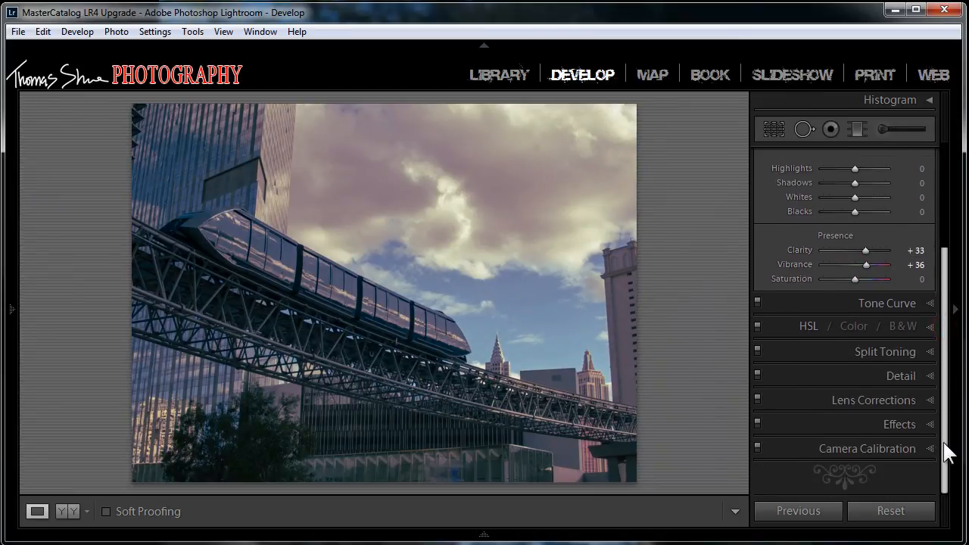
left_click(927, 423)
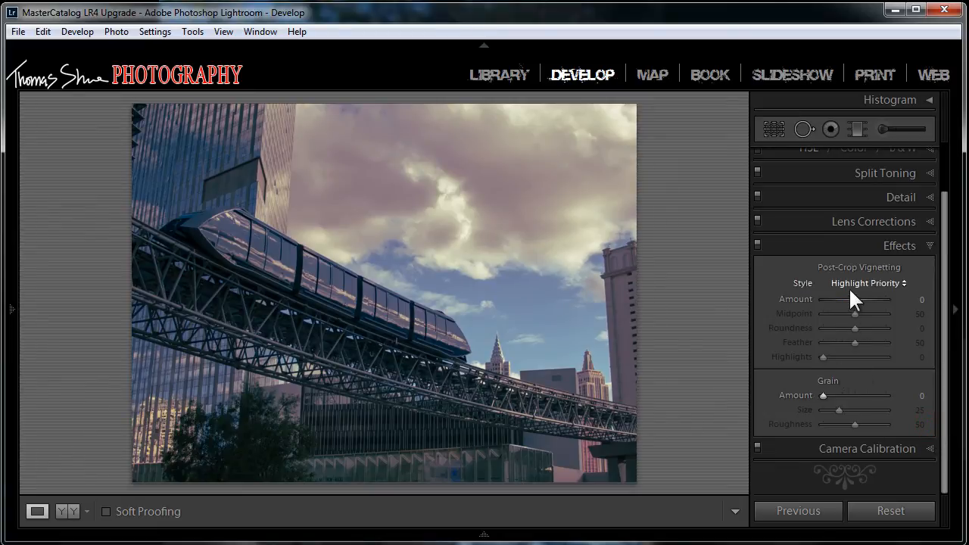
left_click_drag(853, 297, 848, 300)
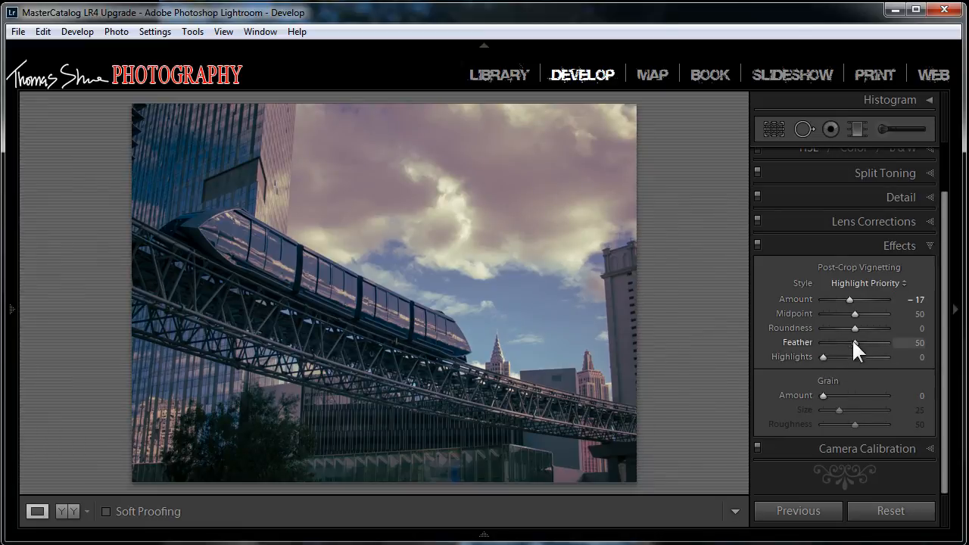
left_click_drag(854, 341, 874, 340)
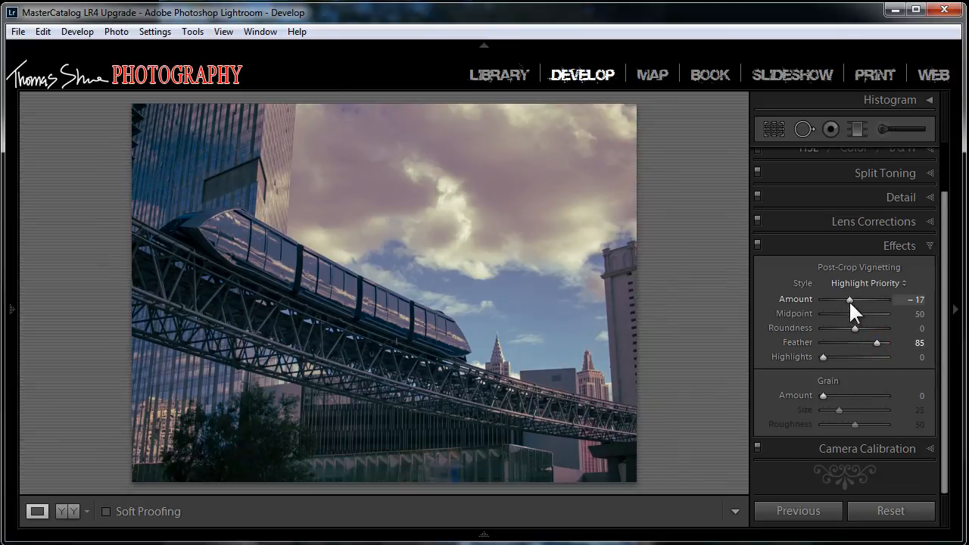
mouse_move(849, 300)
left_mouse_down()
mouse_move(820, 299)
mouse_move(814, 312)
mouse_move(848, 319)
mouse_move(795, 311)
mouse_move(835, 299)
mouse_move(819, 298)
mouse_move(834, 298)
mouse_move(832, 312)
mouse_move(855, 311)
mouse_move(846, 298)
left_mouse_up()
double_click(799, 341)
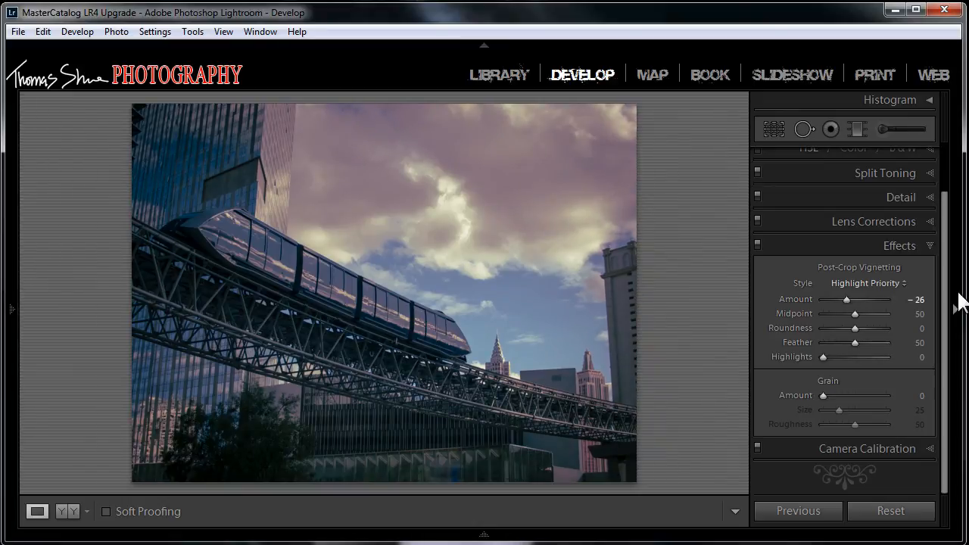
Step: Raise the photo's Exposure to +0.24 in the Basic adjustments
scroll(947, 288, "up", 2)
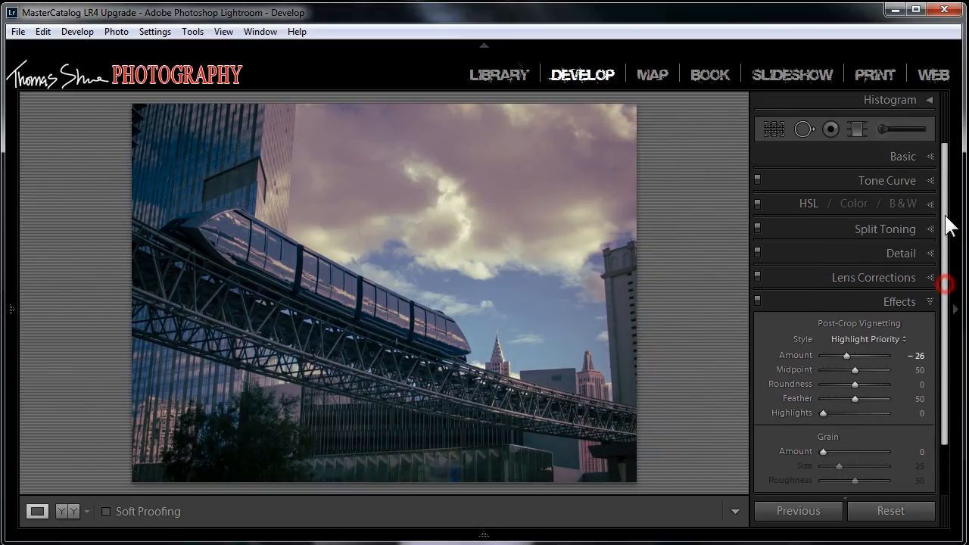
left_click(930, 156)
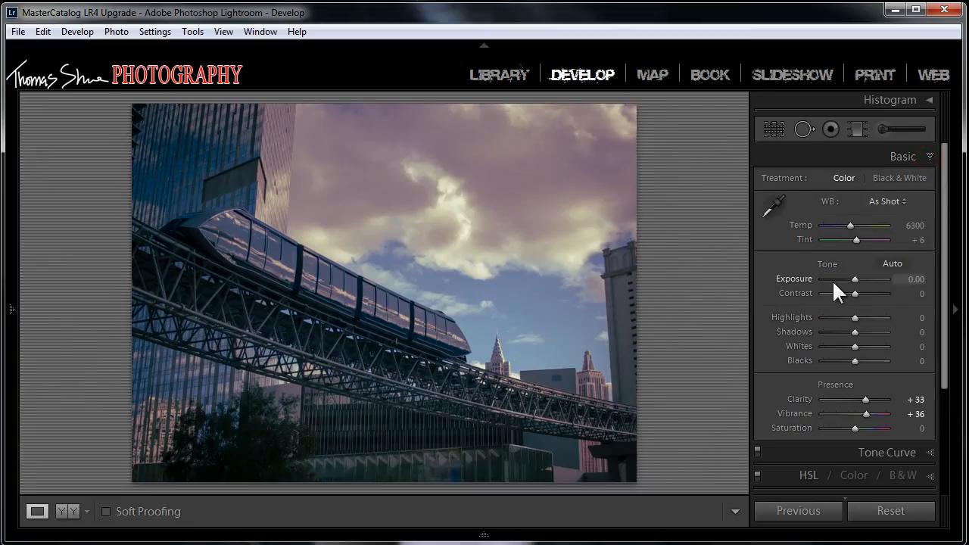
left_click_drag(856, 280, 857, 278)
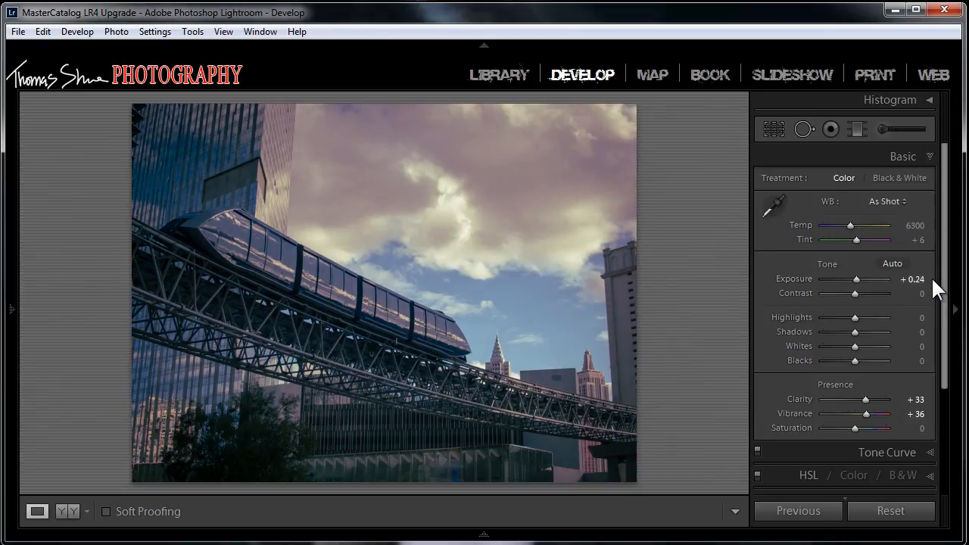